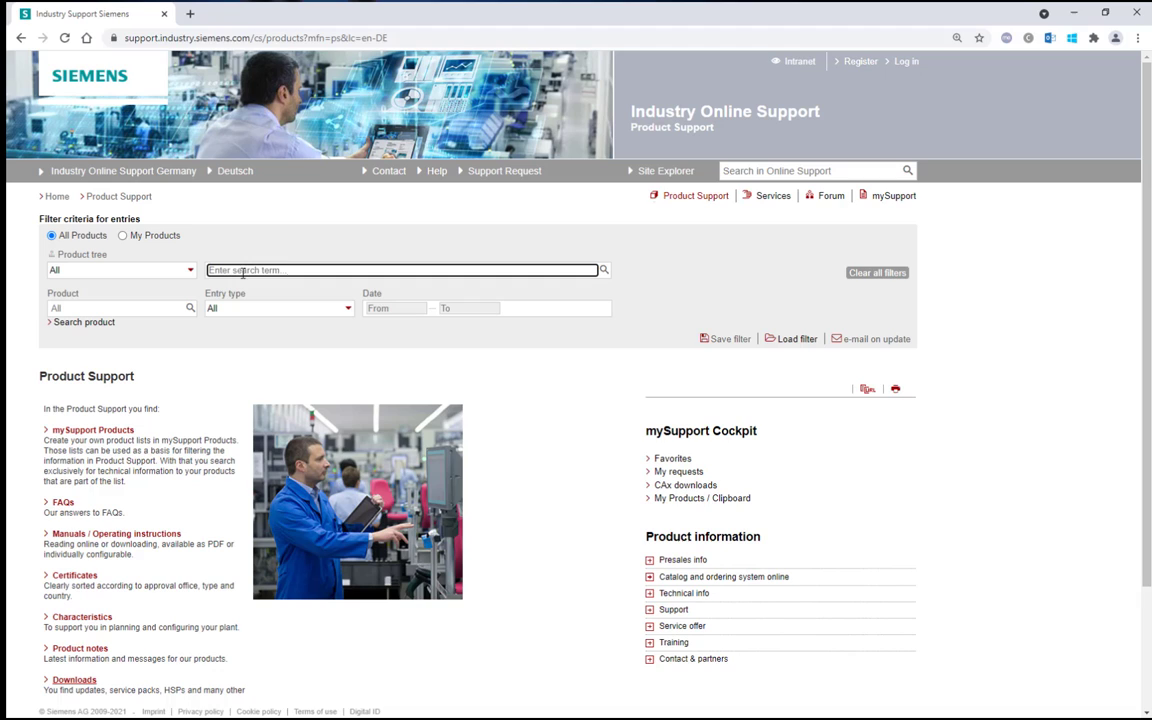
Search 'simocode es 2007' and read through the SIMOCODE ES 2007 + SP9 + HF3 entry's notes.
type("simocode es 2007")
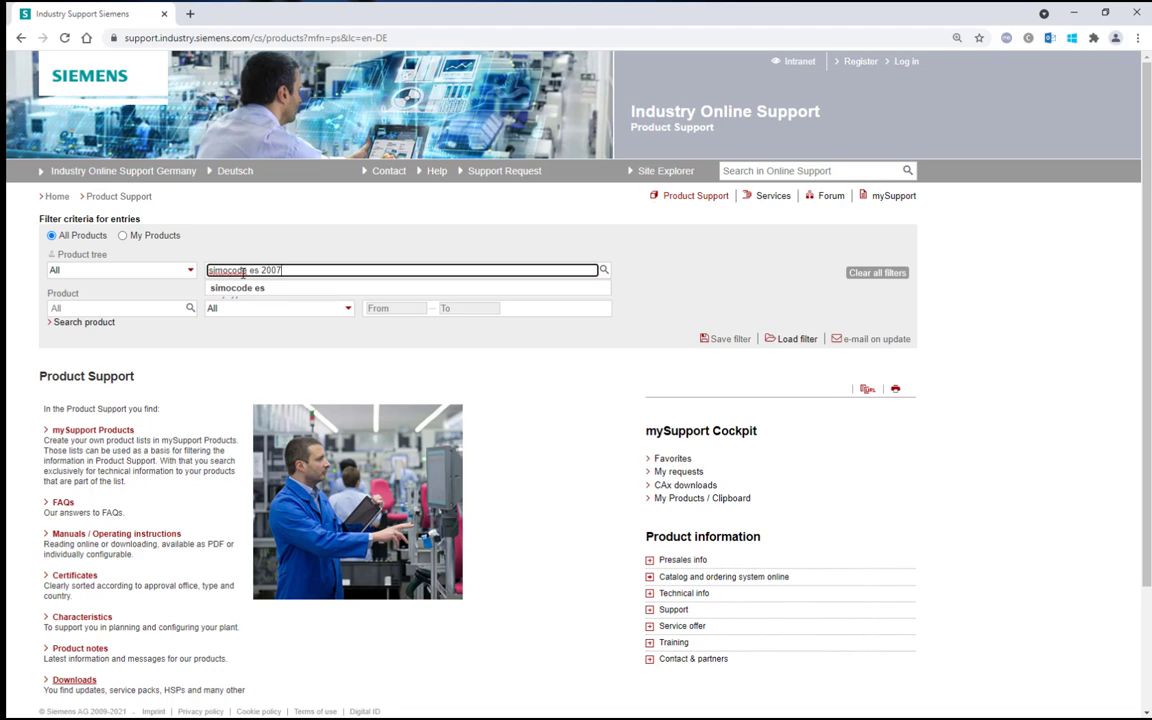
key("Return")
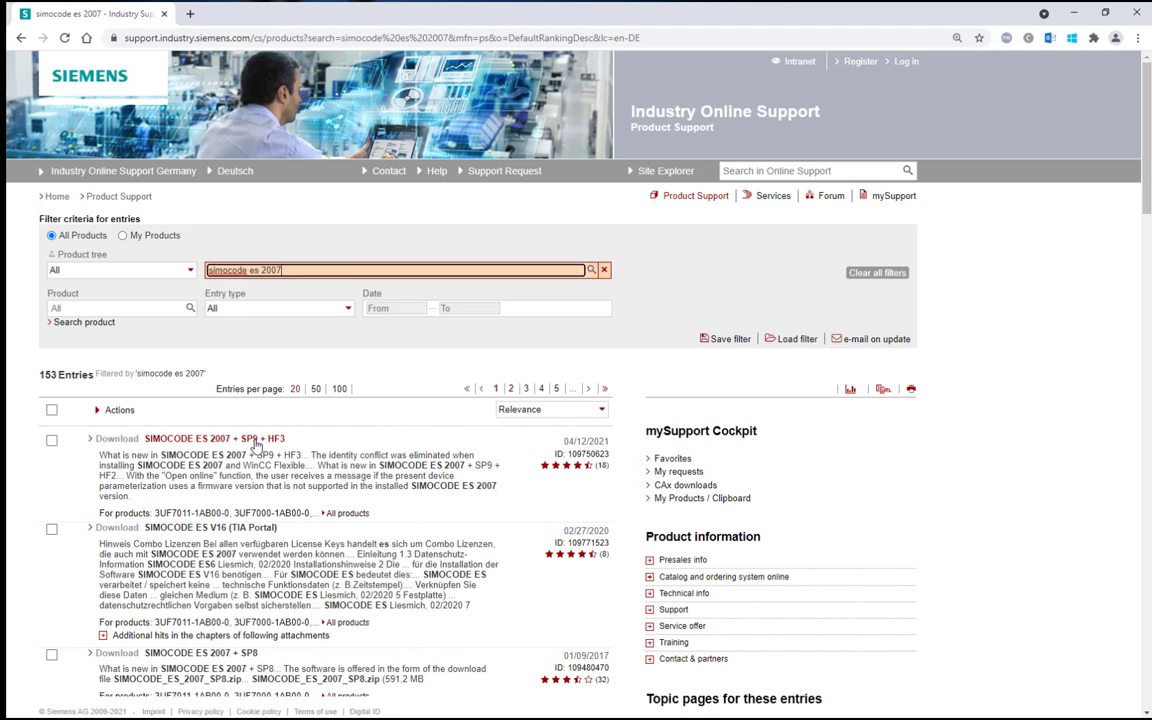
left_click(255, 443)
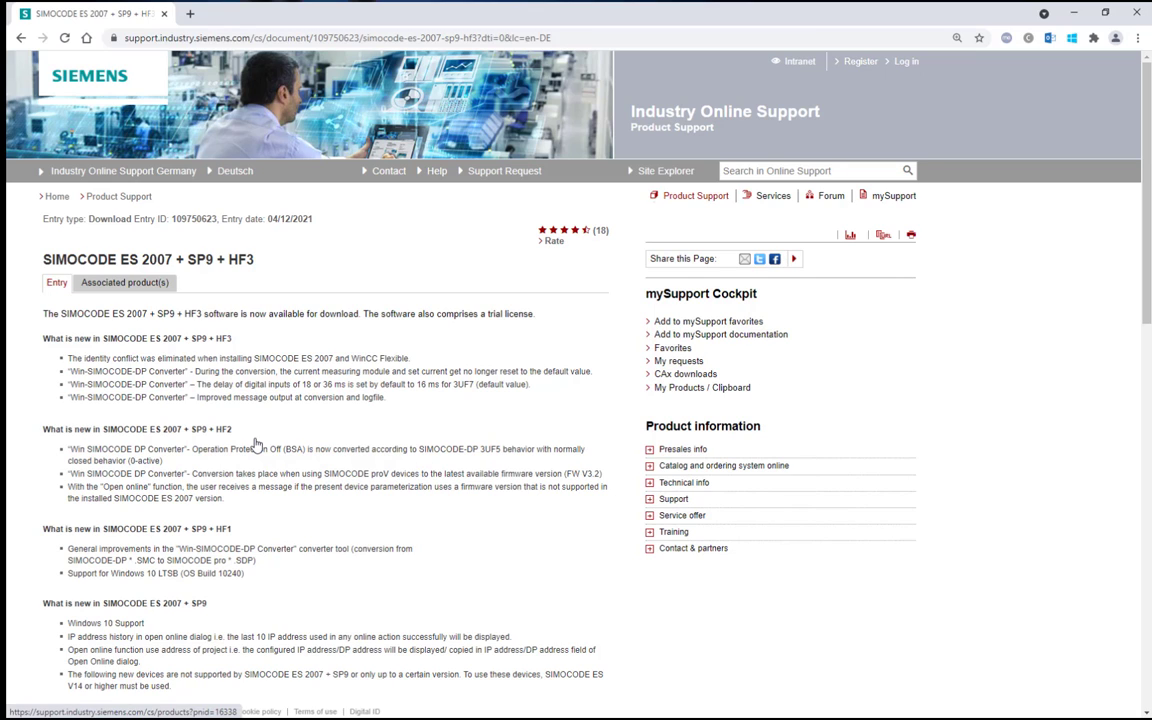
scroll(255, 444, "down", 2)
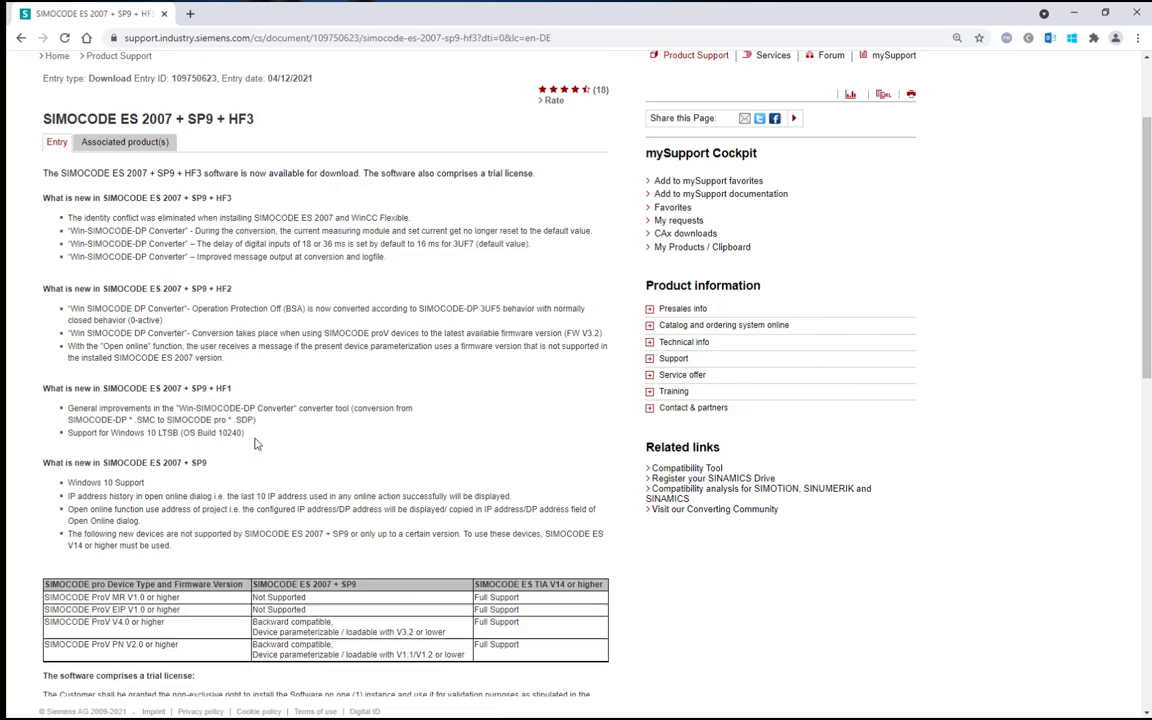
scroll(255, 444, "down", 5)
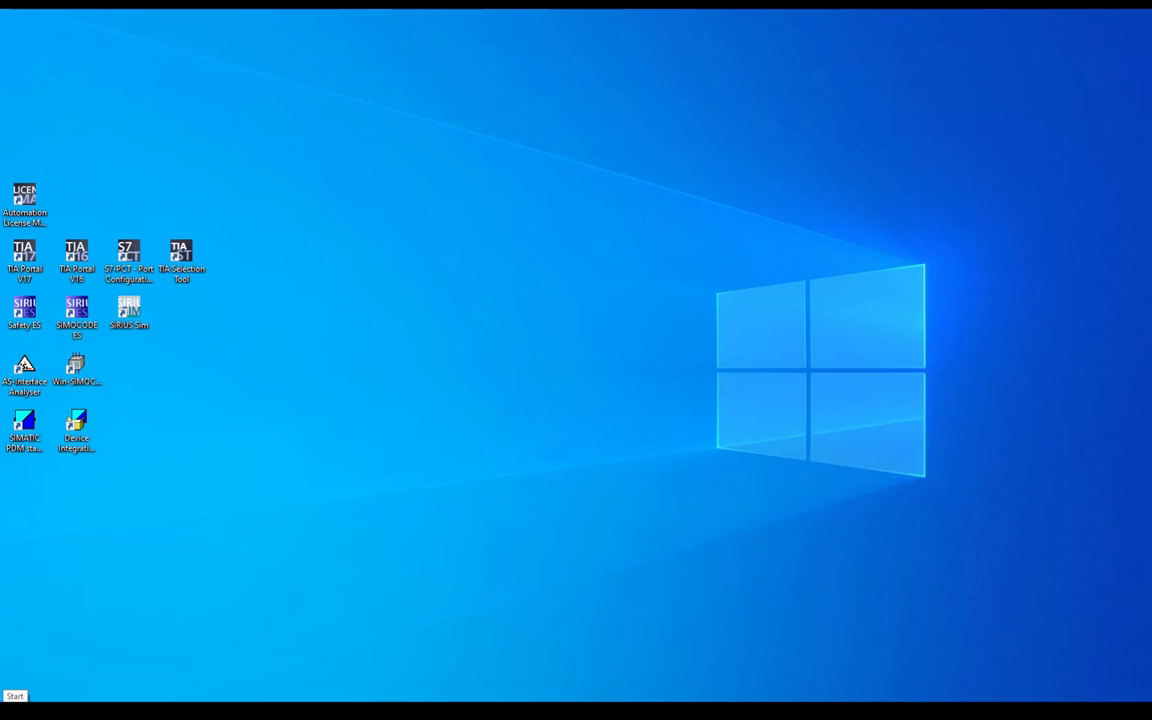
Find 'conver' in Start search and launch Win-SIMOCODE-DP Converter.
left_click(14, 711)
type("conver")
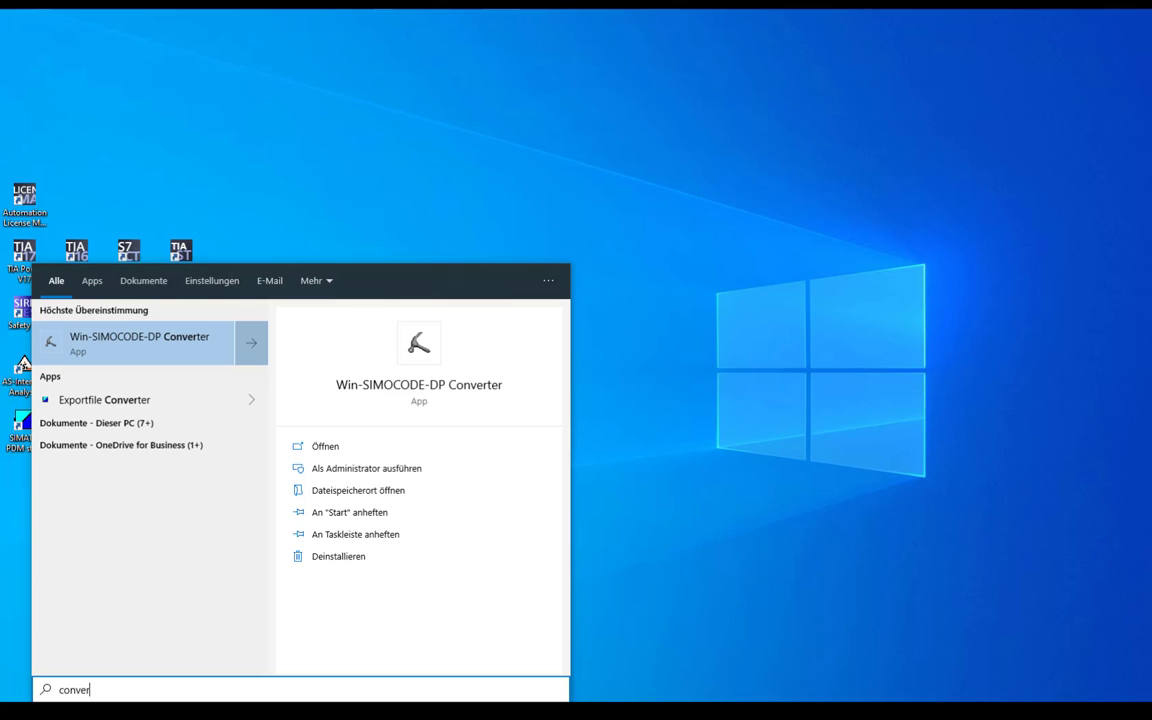
left_click(198, 346)
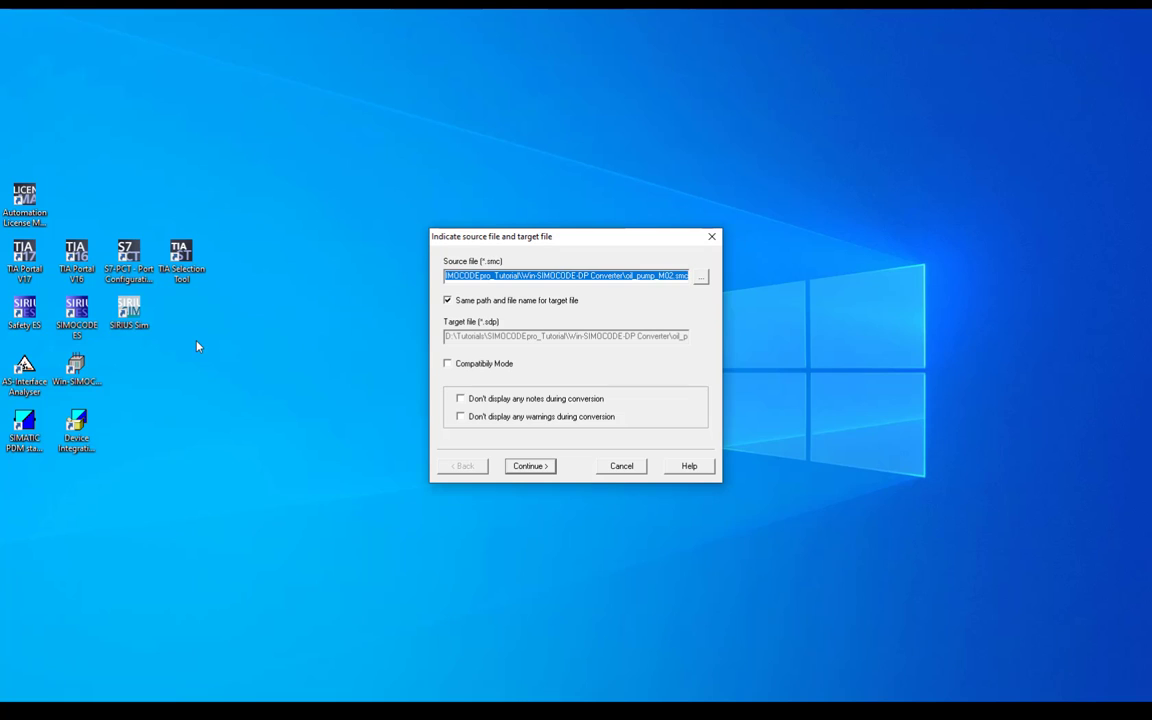
Choose oil_pump_M02.SMC as the source file to convert.
left_click(702, 278)
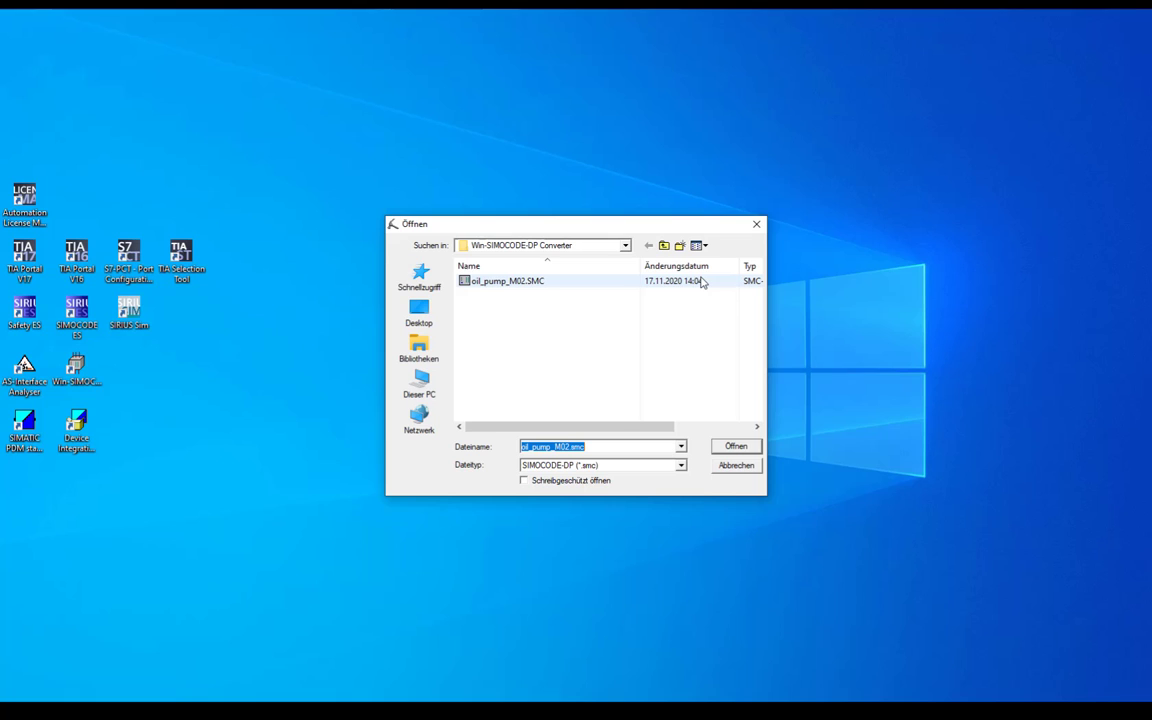
left_click(500, 283)
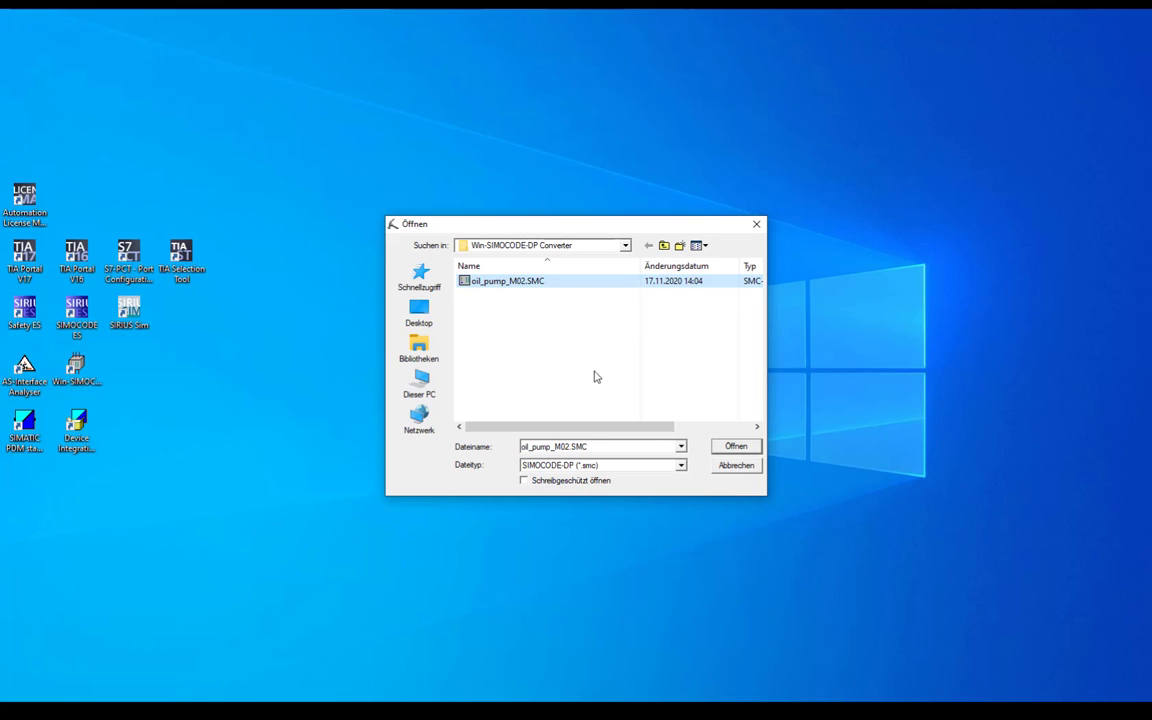
left_click(737, 450)
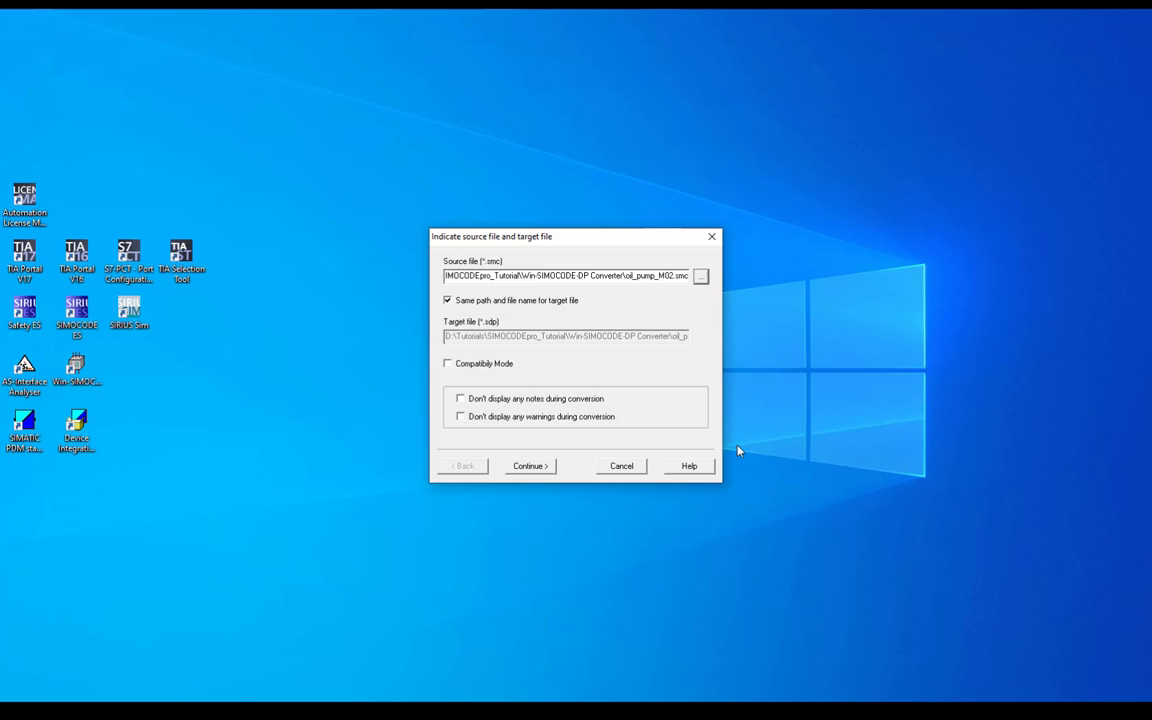
Enable Compatibility Mode, acknowledge its note, and run the conversion.
left_click(448, 365)
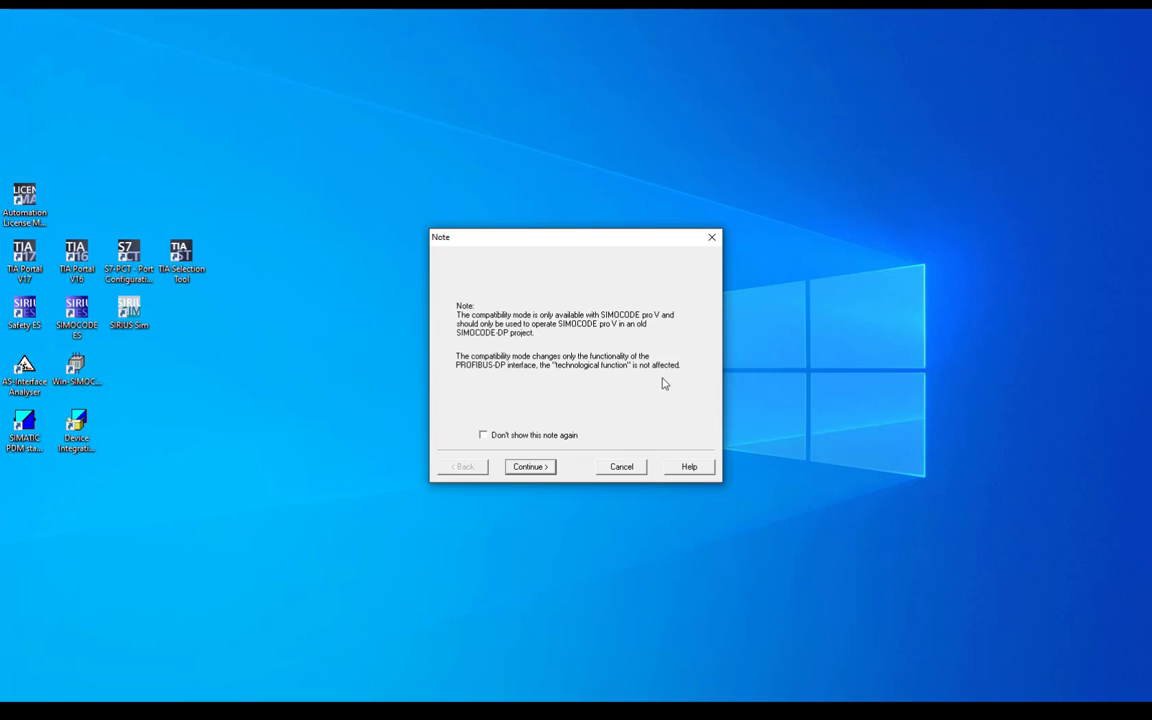
left_click(545, 468)
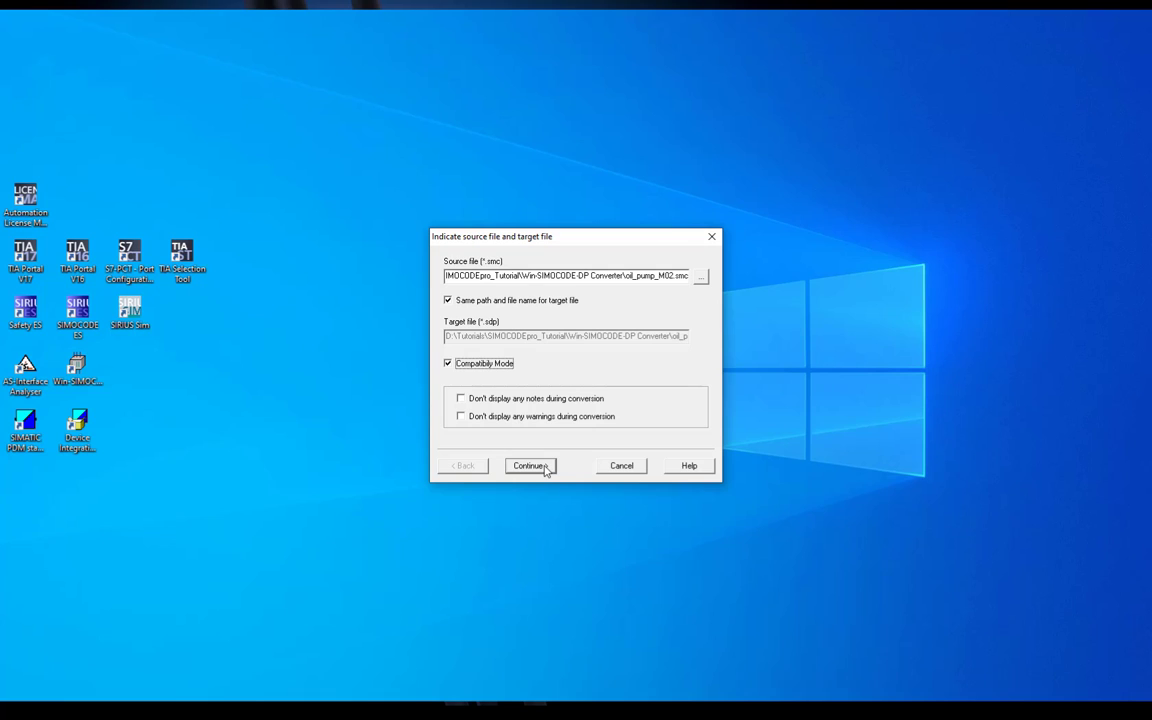
left_click(530, 466)
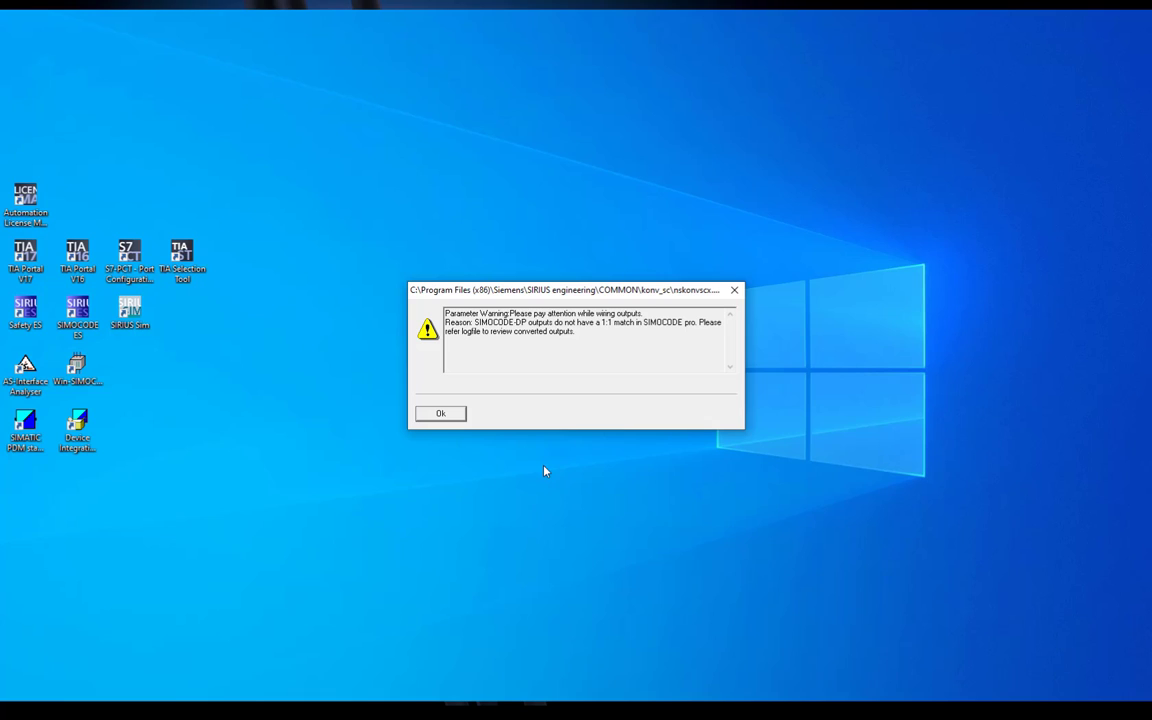
Dismiss the output parameter warning and select SIMOCODE pro V as the basic unit.
left_click(441, 414)
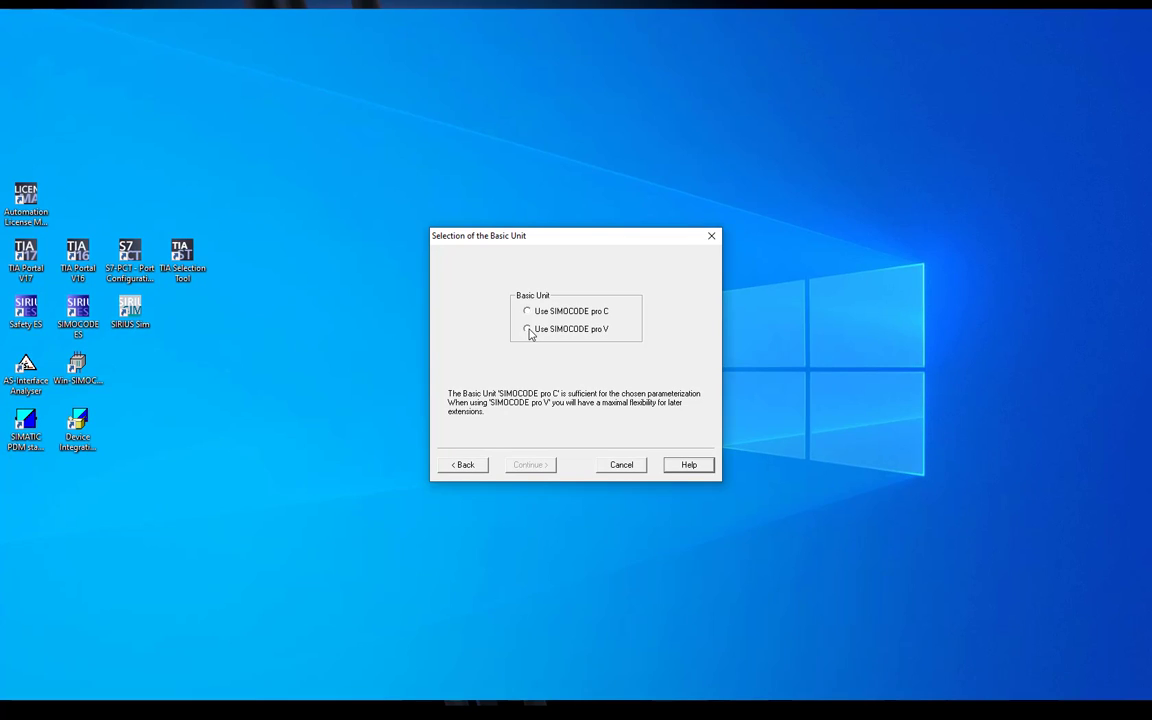
left_click(528, 330)
Continue from the basic unit selection to the conversion Summary page.
left_click(529, 465)
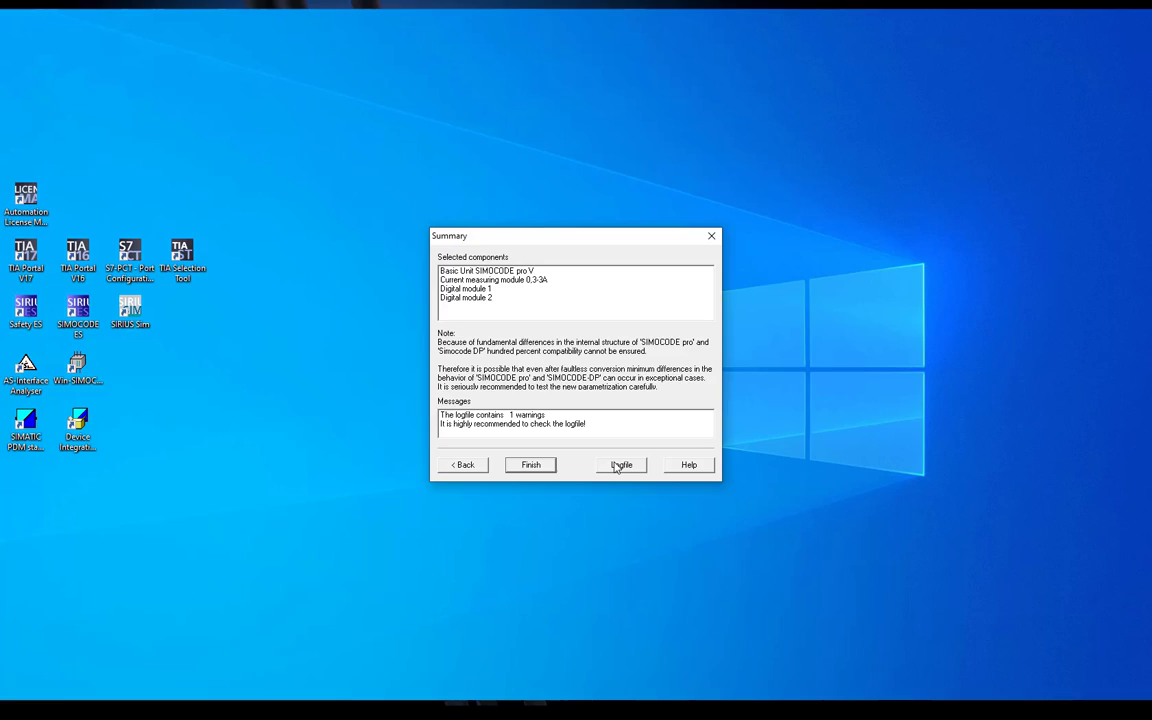
Open the oil_pump_M02.log conversion logfile and scroll up to the output entries.
left_click(619, 466)
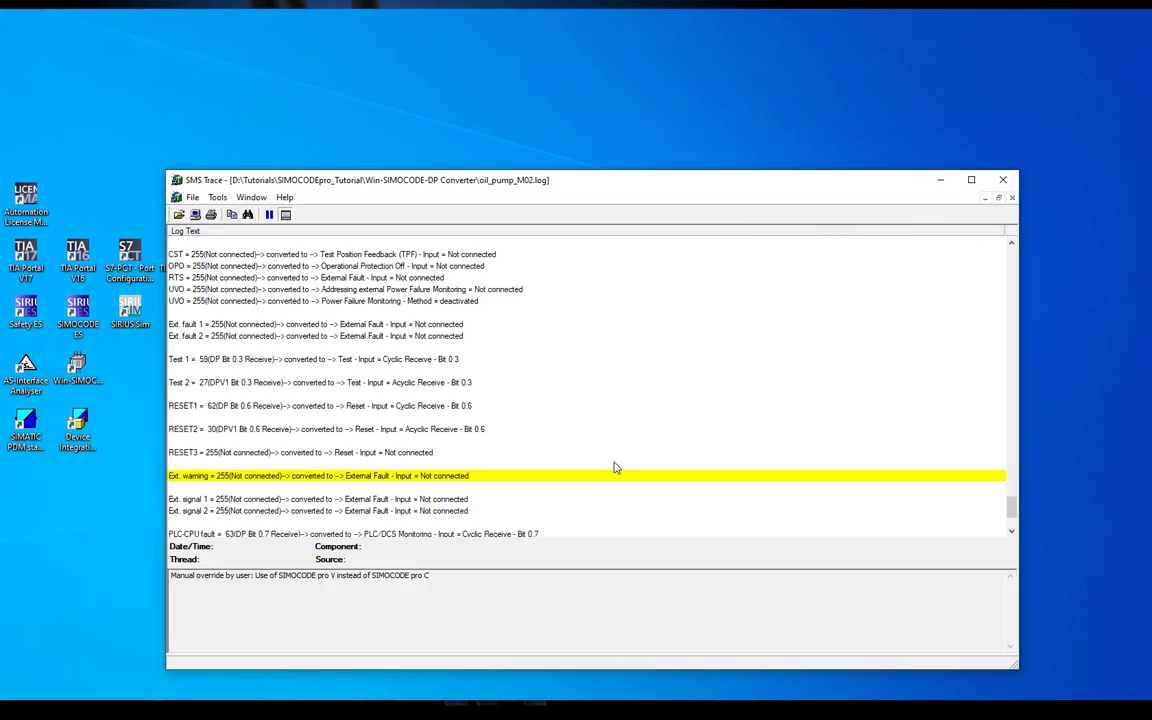
scroll(615, 467, "up", 15)
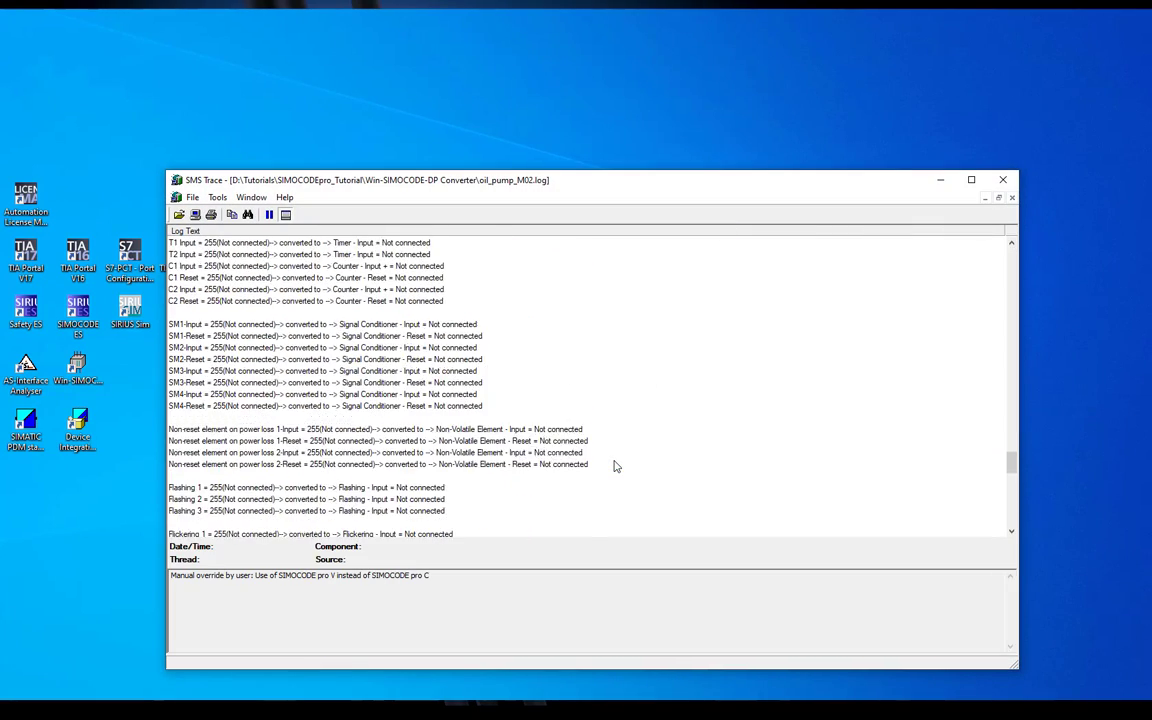
scroll(615, 467, "up", 15)
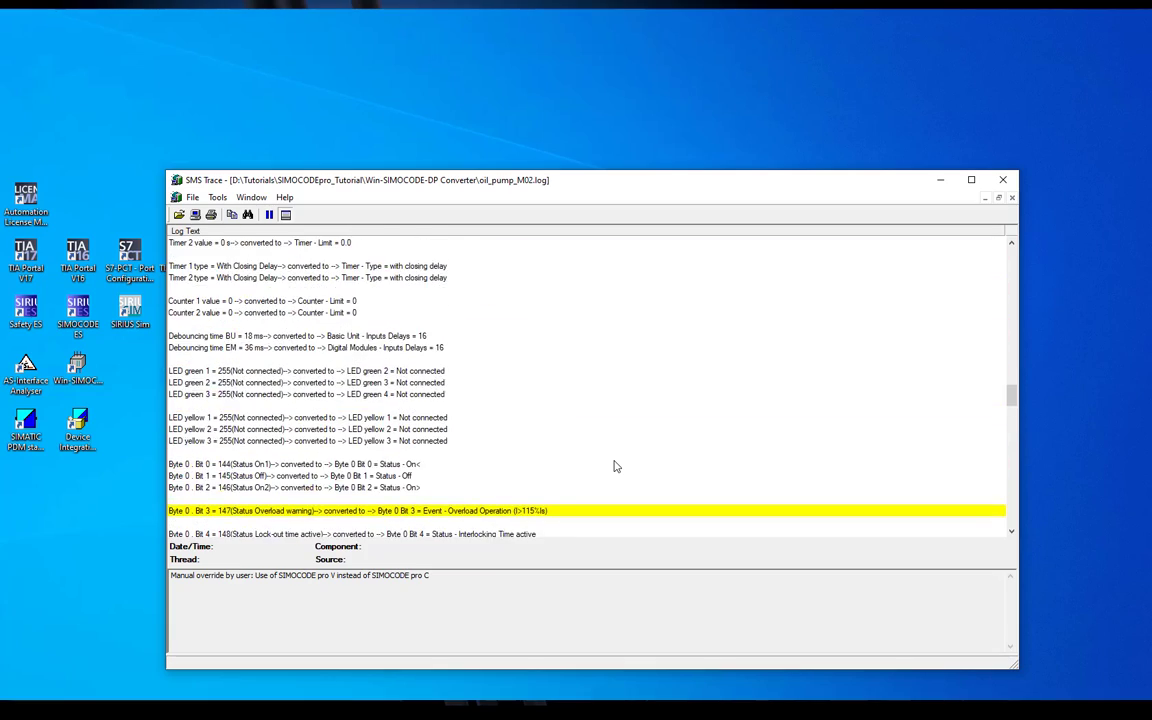
scroll(615, 467, "up", 15)
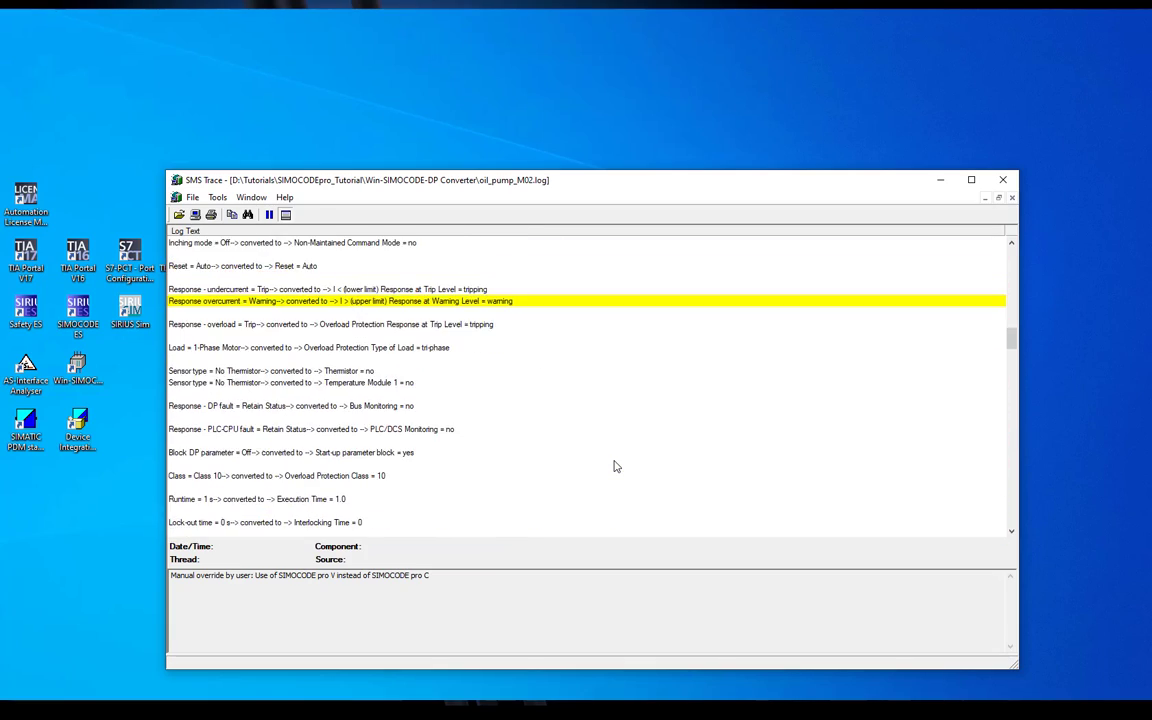
scroll(615, 467, "up", 10)
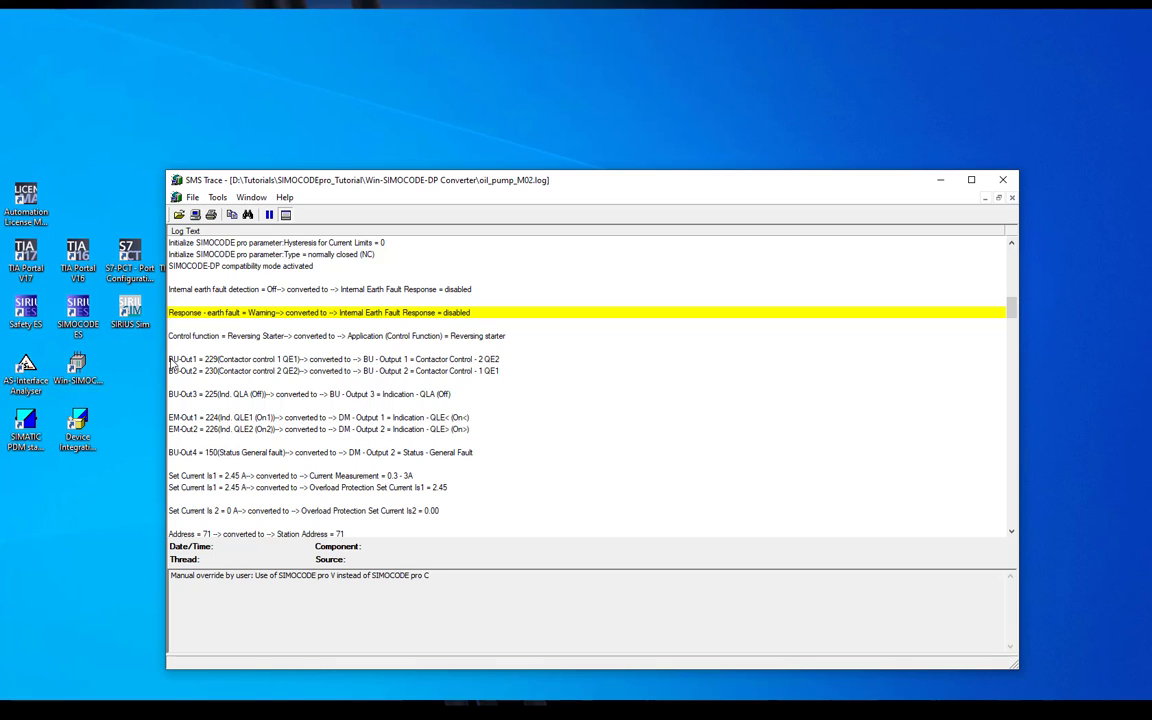
Inspect the BU-Out1–3, EM-Out1–2 and BU-Out4 mapping lines in the detail pane.
left_click(172, 361)
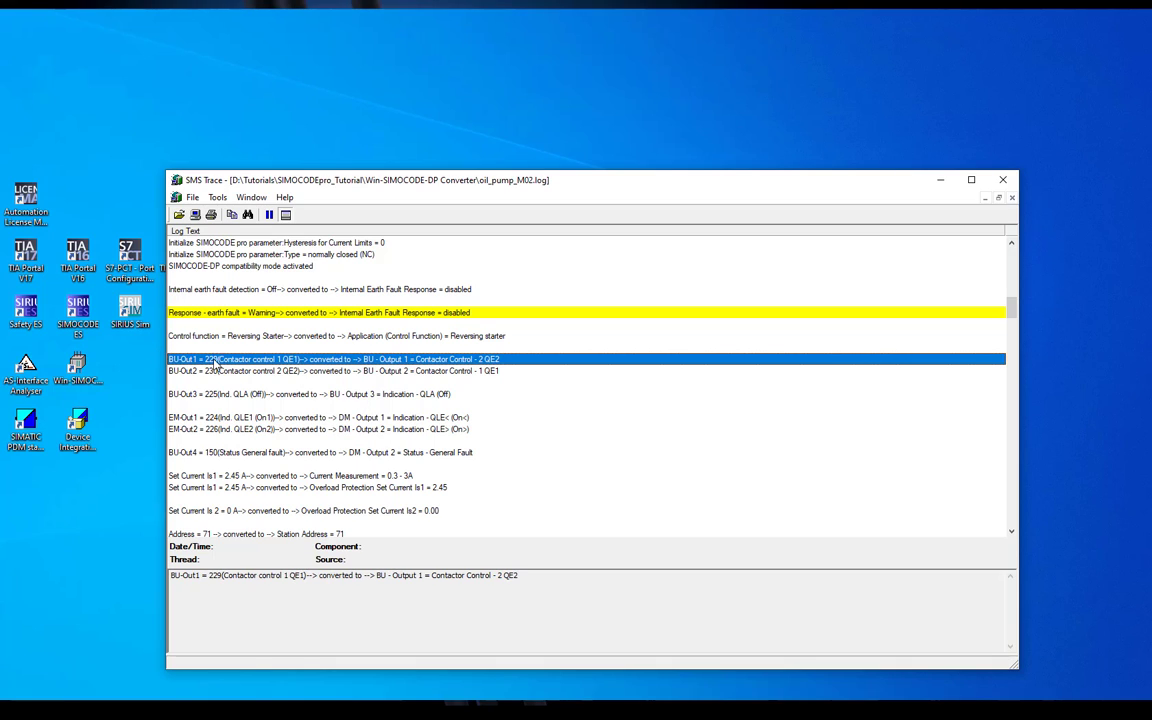
left_click(488, 372)
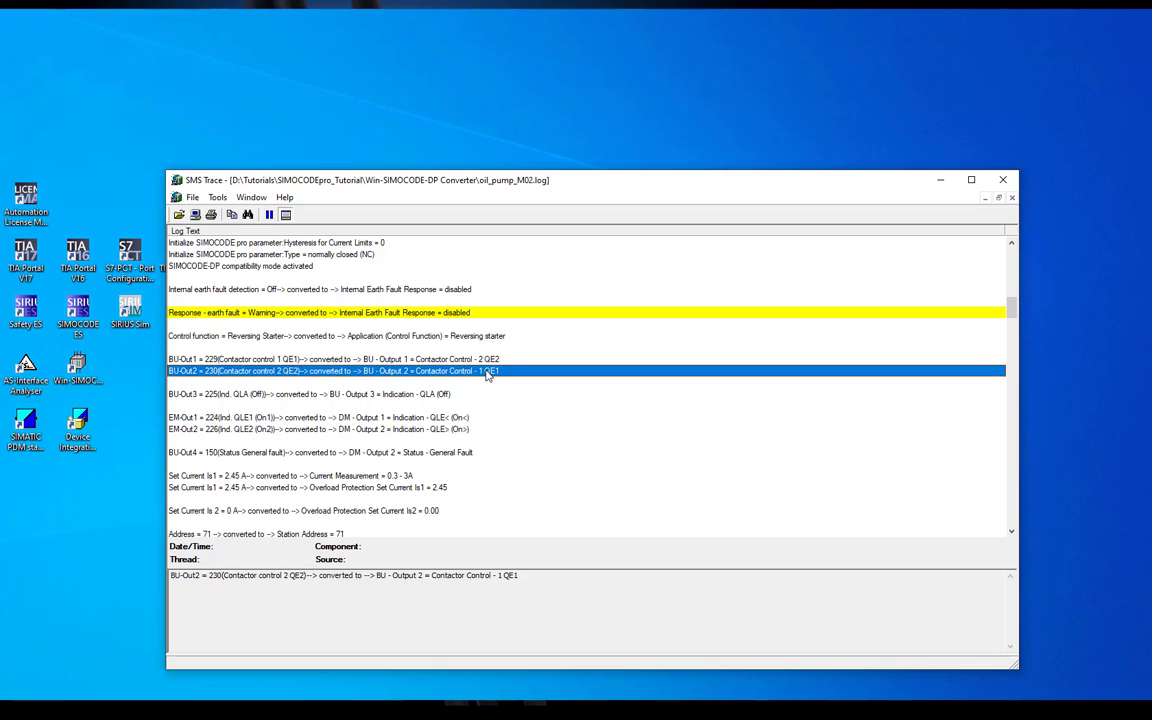
left_click(365, 395)
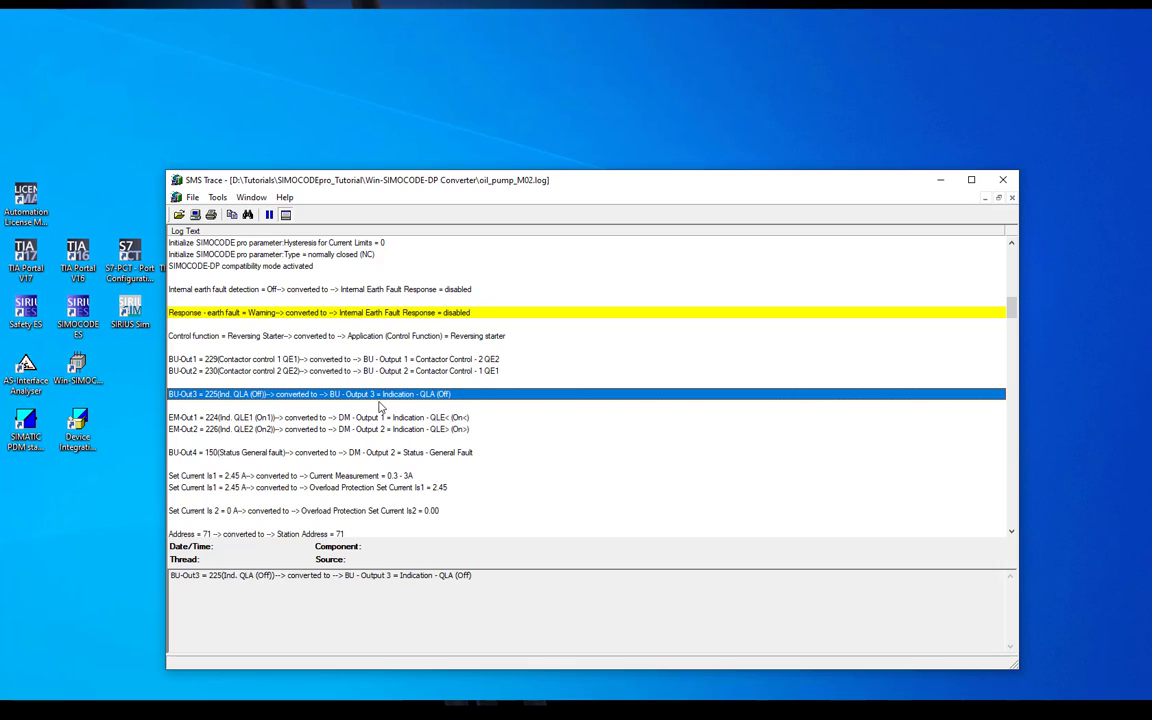
left_click(384, 419)
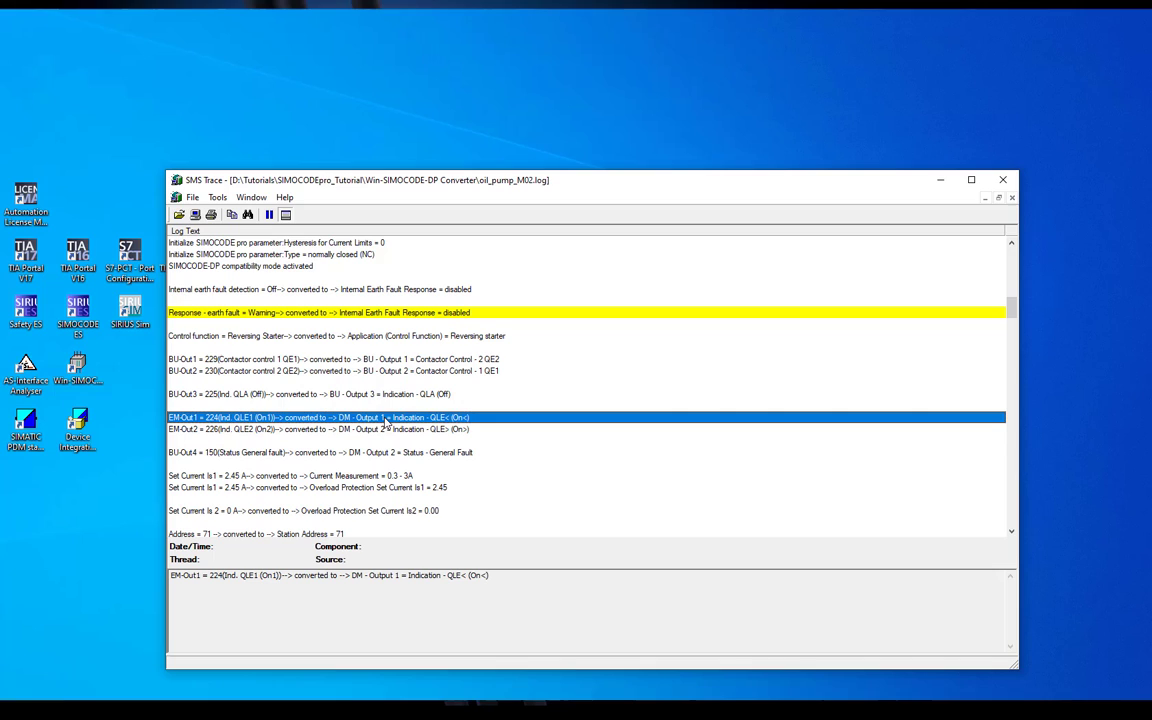
left_click(385, 429)
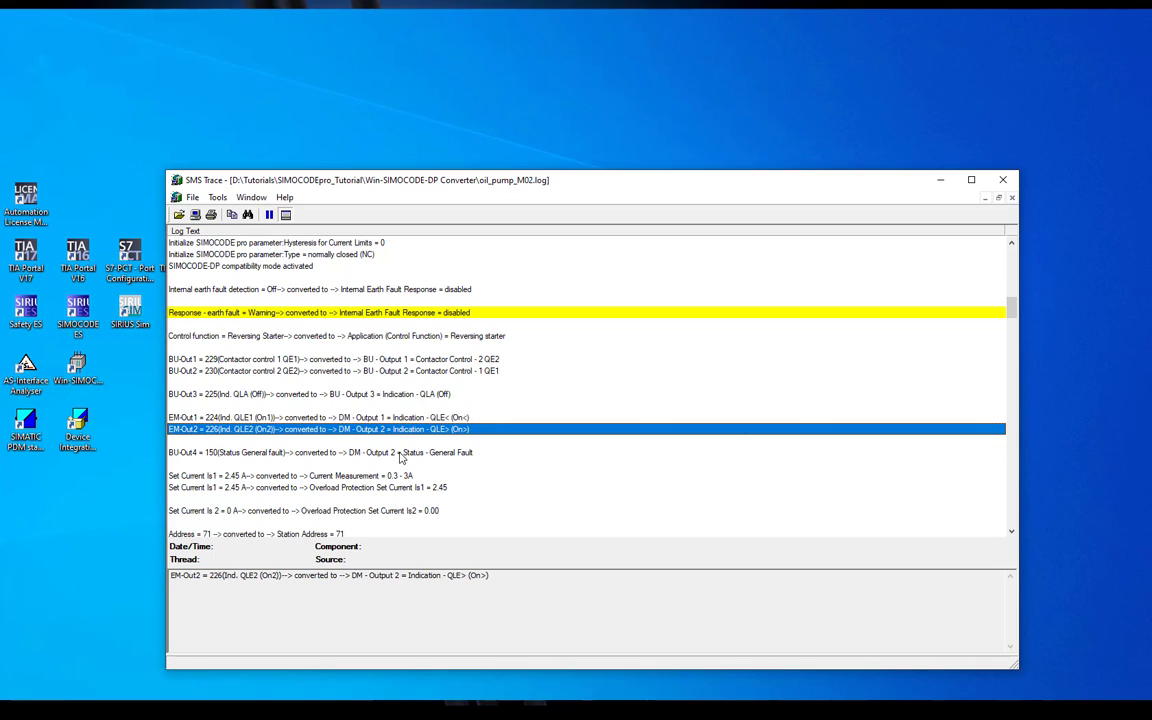
left_click(400, 455)
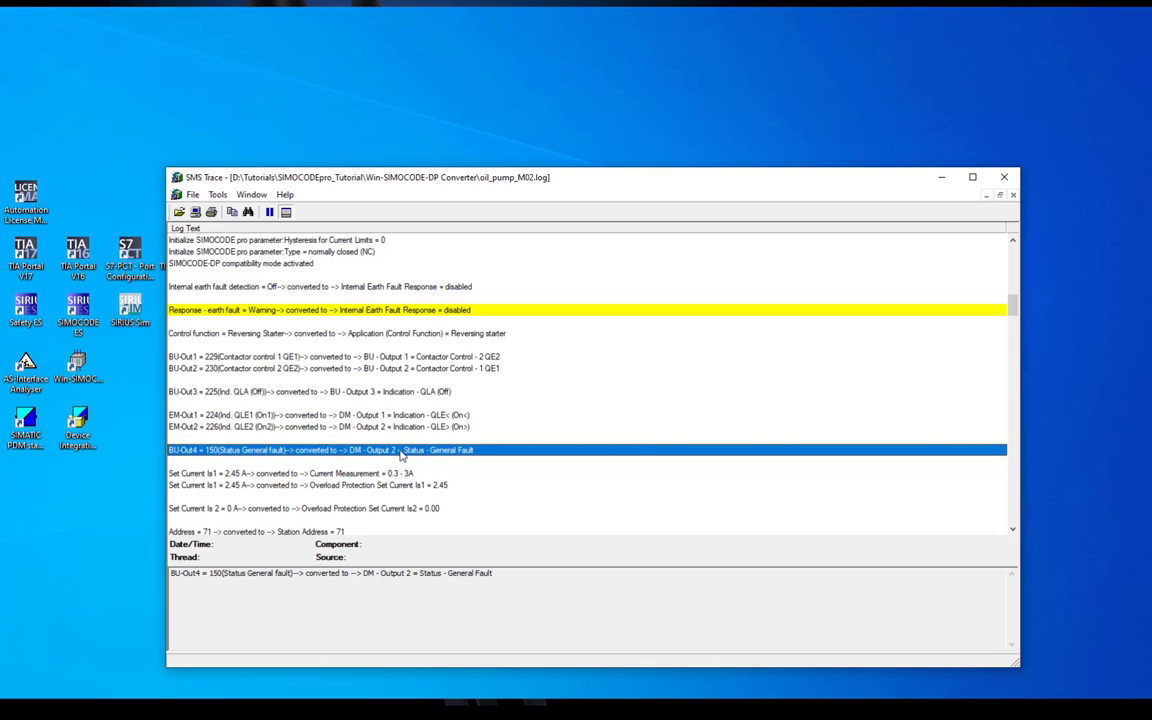
Scroll the log list back up to the conversion header and warnings.
scroll(400, 455, "up", 5)
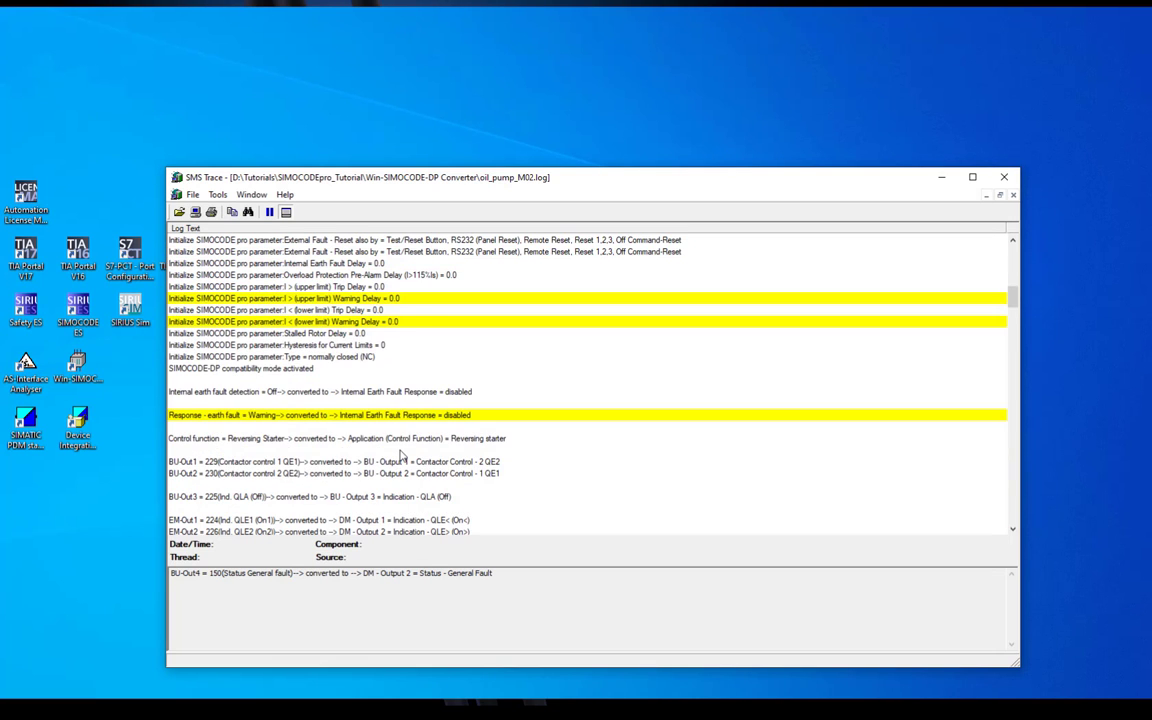
scroll(400, 455, "up", 5)
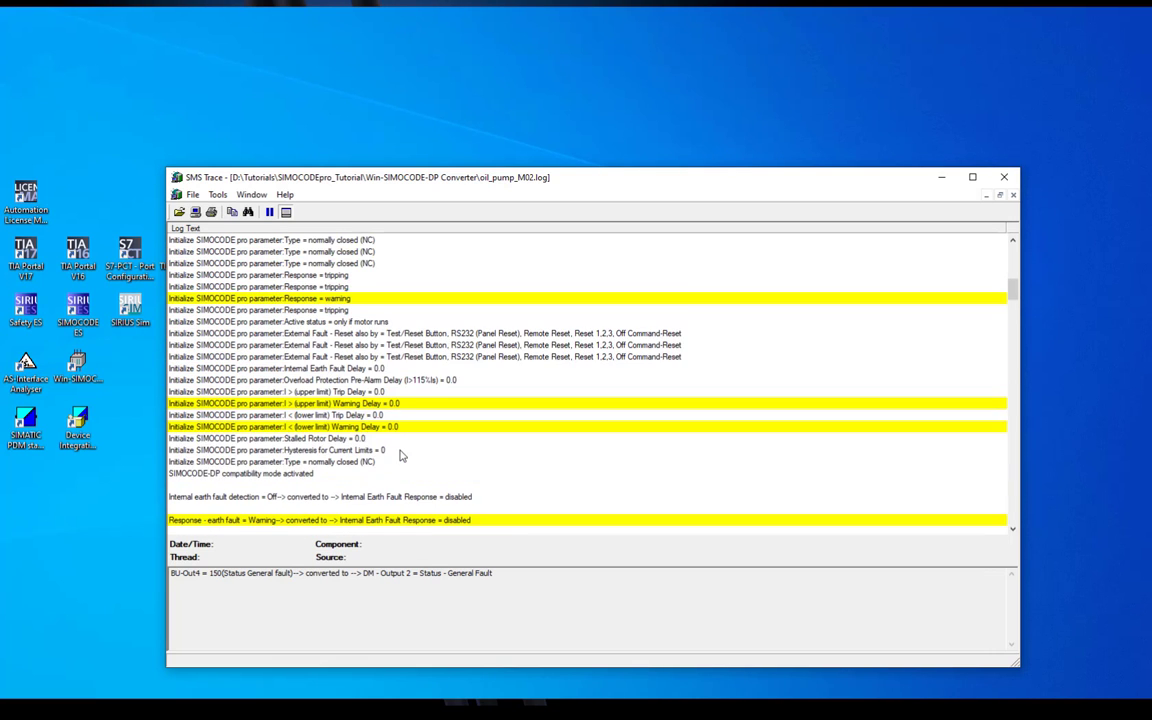
scroll(400, 455, "up", 8)
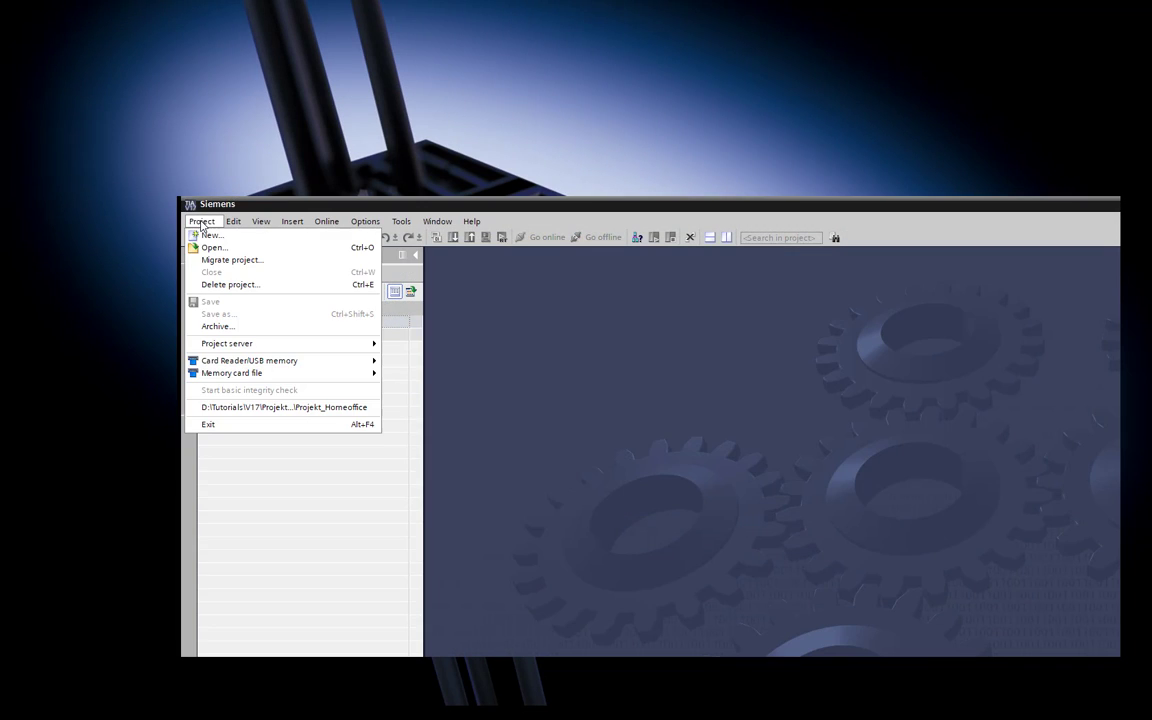
Migrate oil_pump_M02.sdp into a new TIA Portal project via Project > Migrate project.
left_click(207, 262)
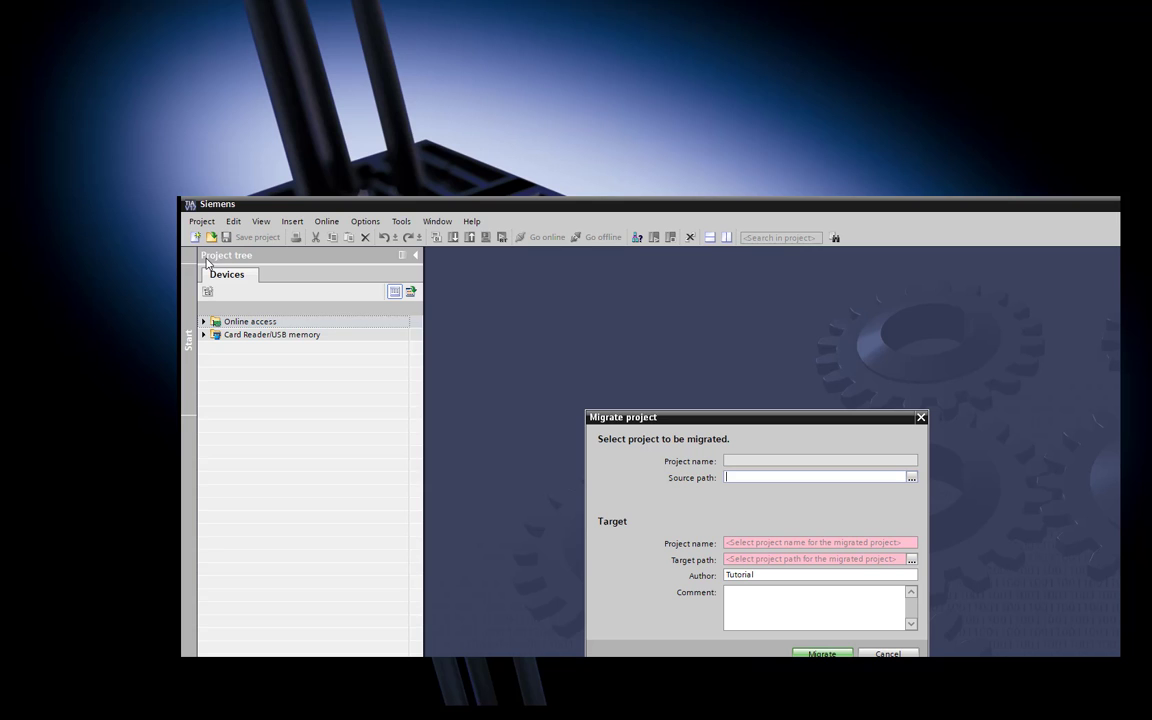
left_click(911, 478)
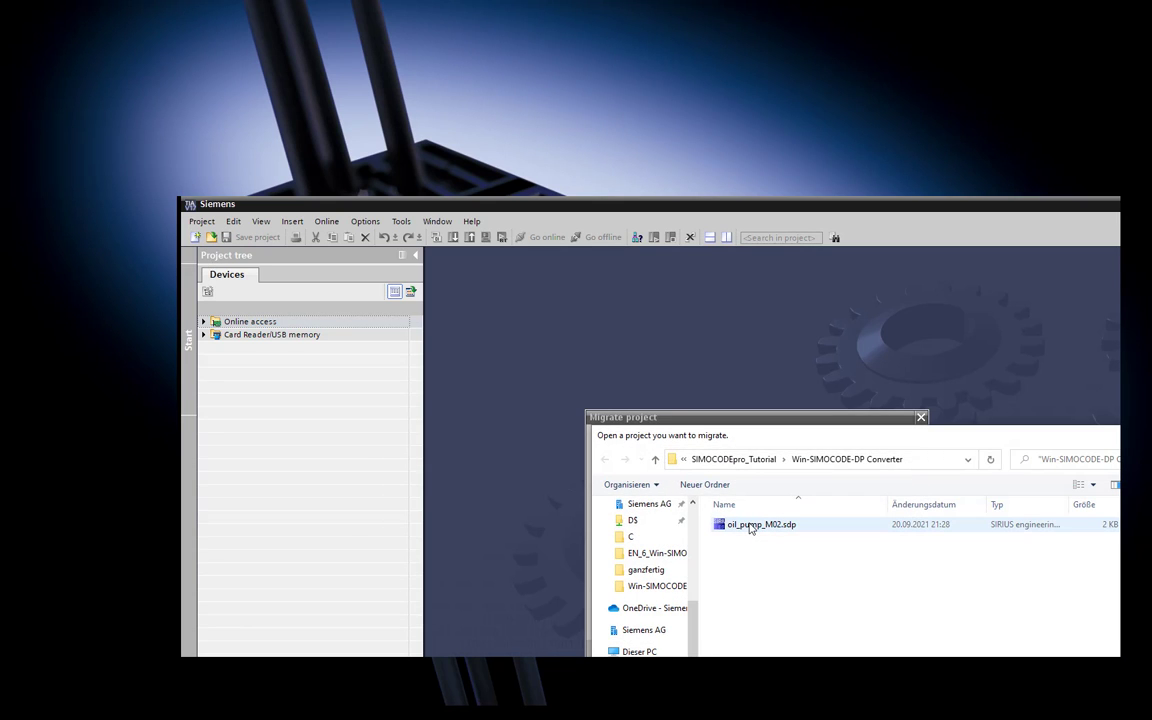
left_click(750, 526)
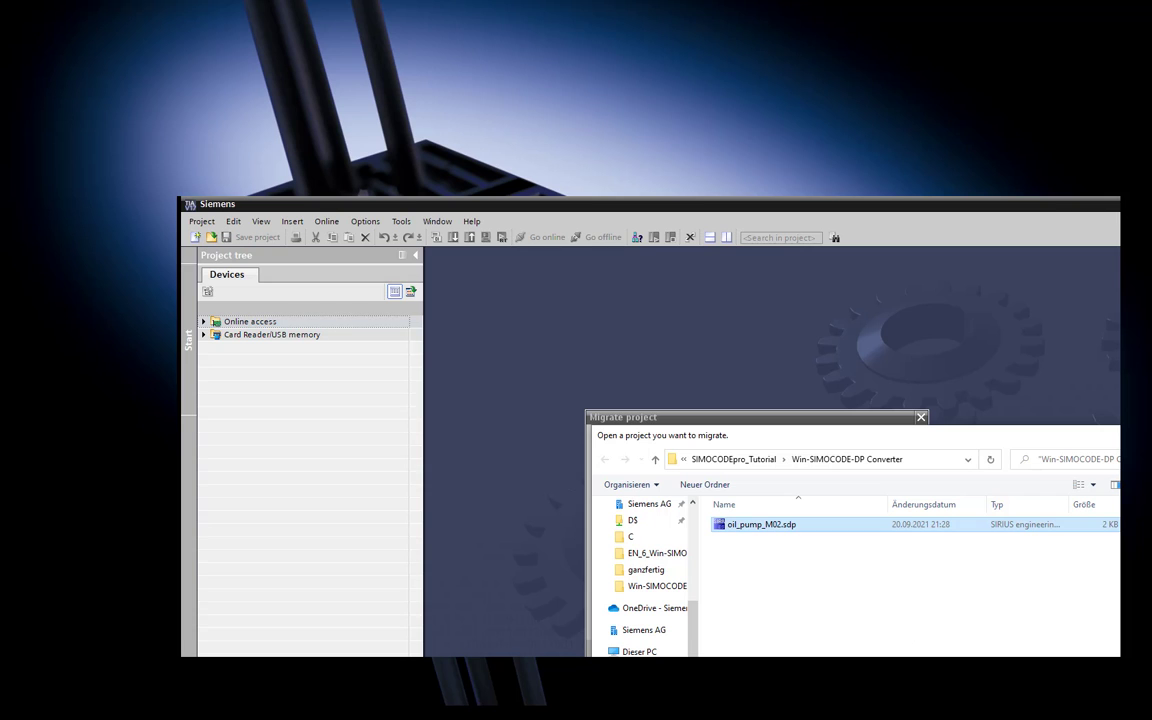
key("Return")
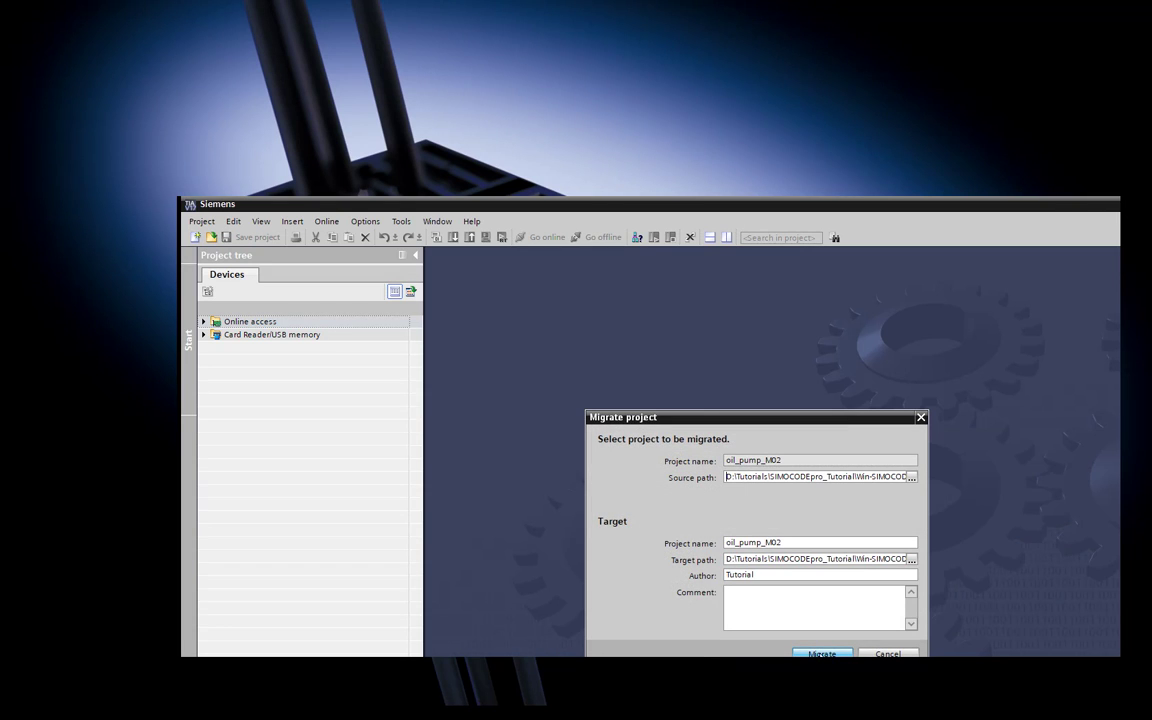
left_click(821, 653)
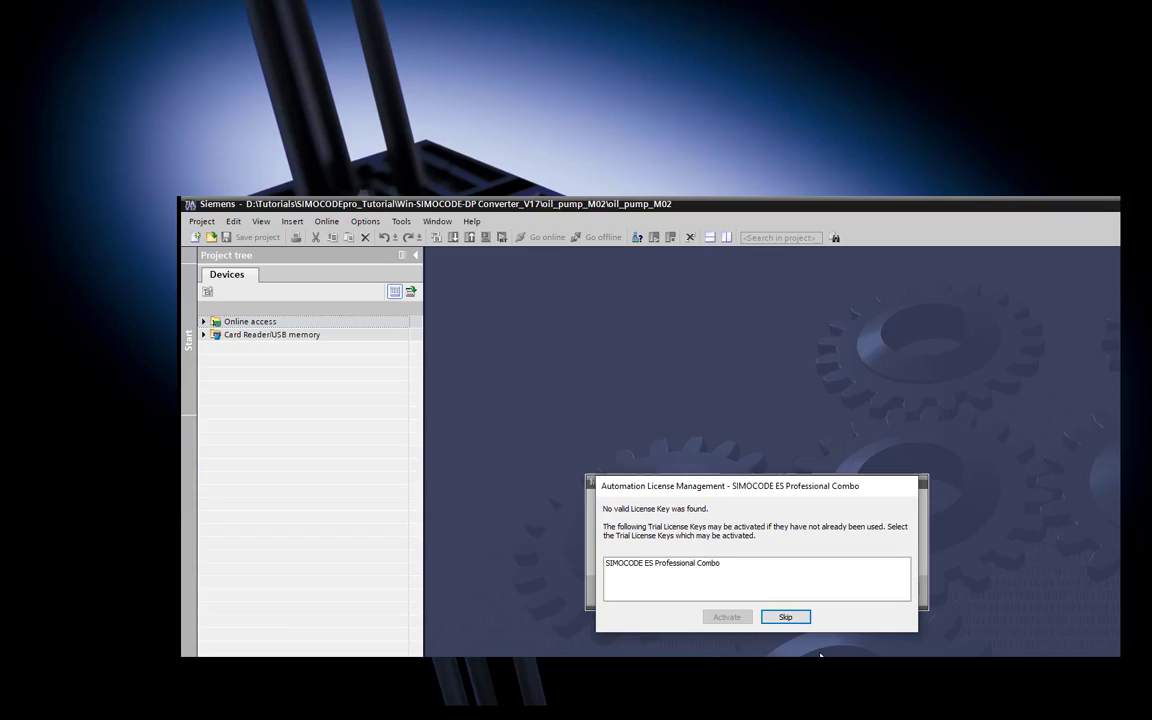
Skip the Automation License Management notice without activating a trial license.
left_click(786, 616)
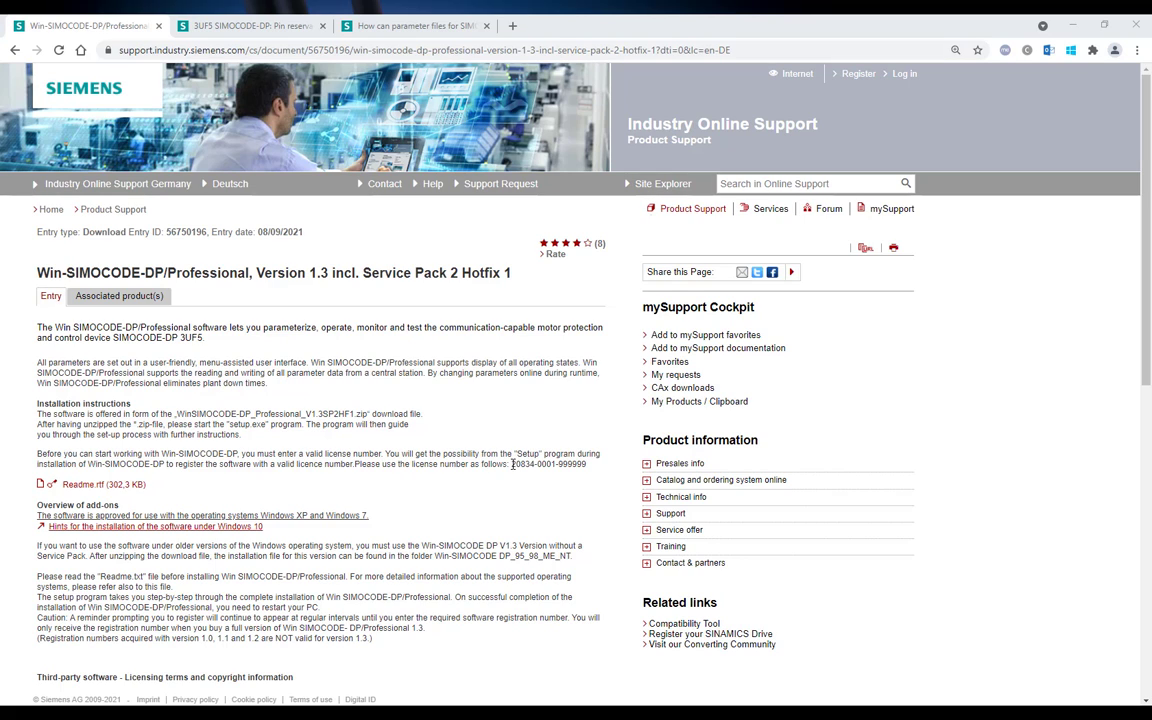
Select the licence number on the Win-SIMOCODE-DP page, then view the 3UF5 pin-reservation FAQ.
left_click_drag(512, 464, 586, 464)
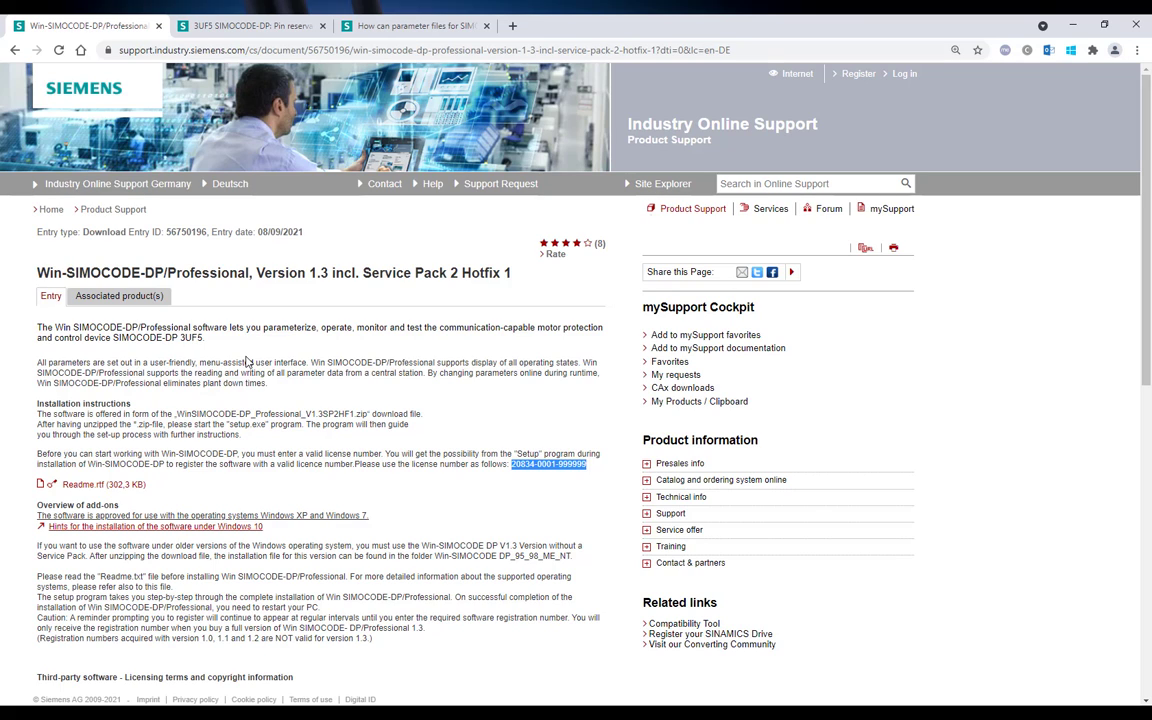
left_click(252, 31)
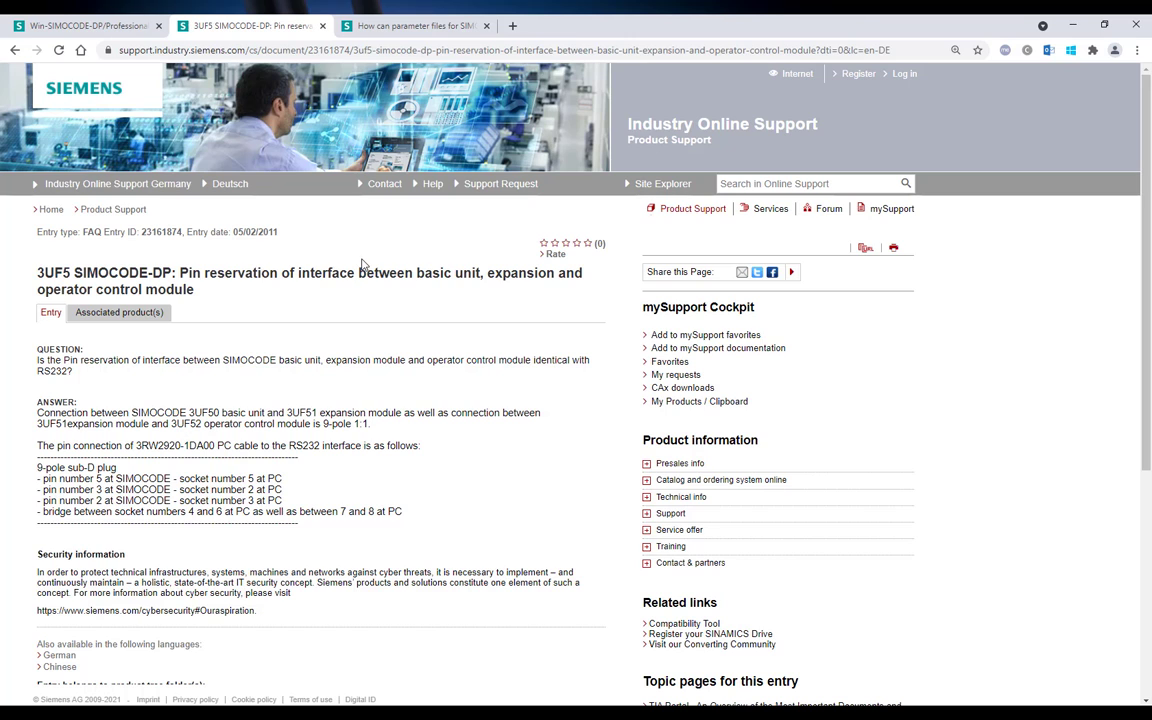
Switch to the browser tab with the FAQ on reusing SIMOCODE 3UF5 parameter files for 3UF7 devices.
left_click(418, 28)
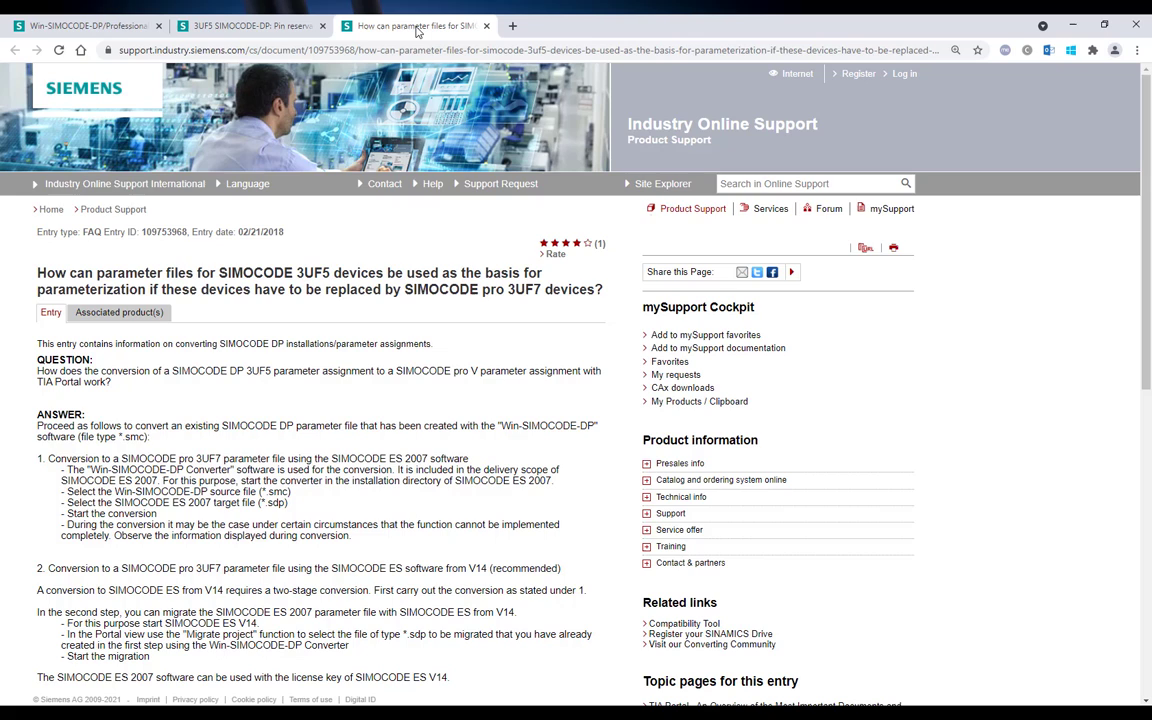